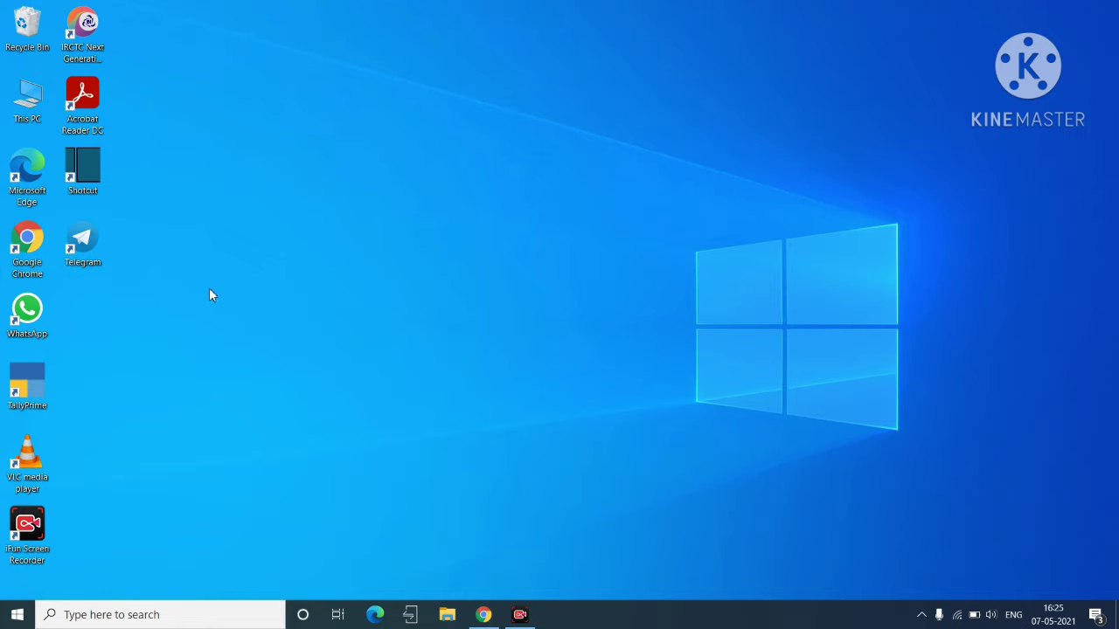
Switch to Chrome and open the LT Services page for viewing and paying a bill on the electricity portal
{"action": "left_click", "coordinate": [483, 614]}
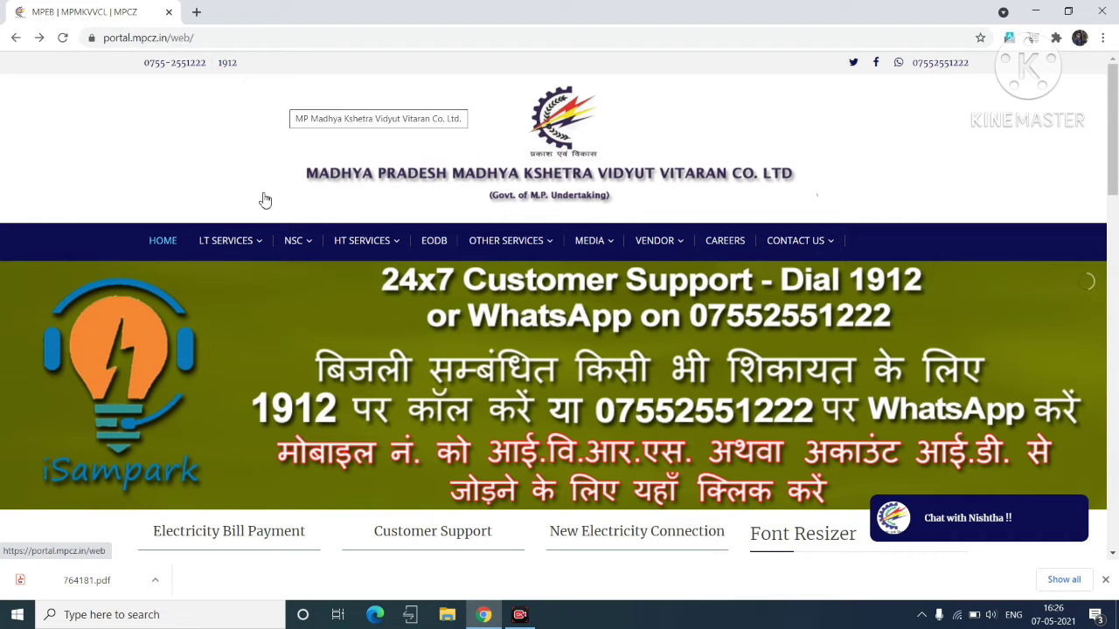
{"action": "mouse_move", "coordinate": [250, 245]}
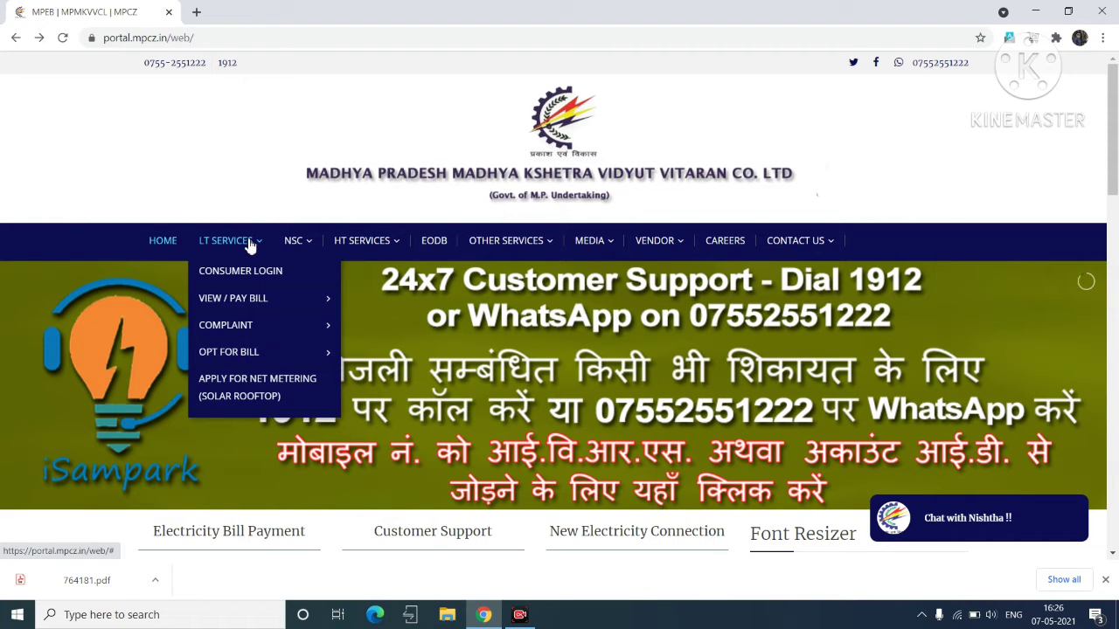
{"action": "mouse_move", "coordinate": [238, 305]}
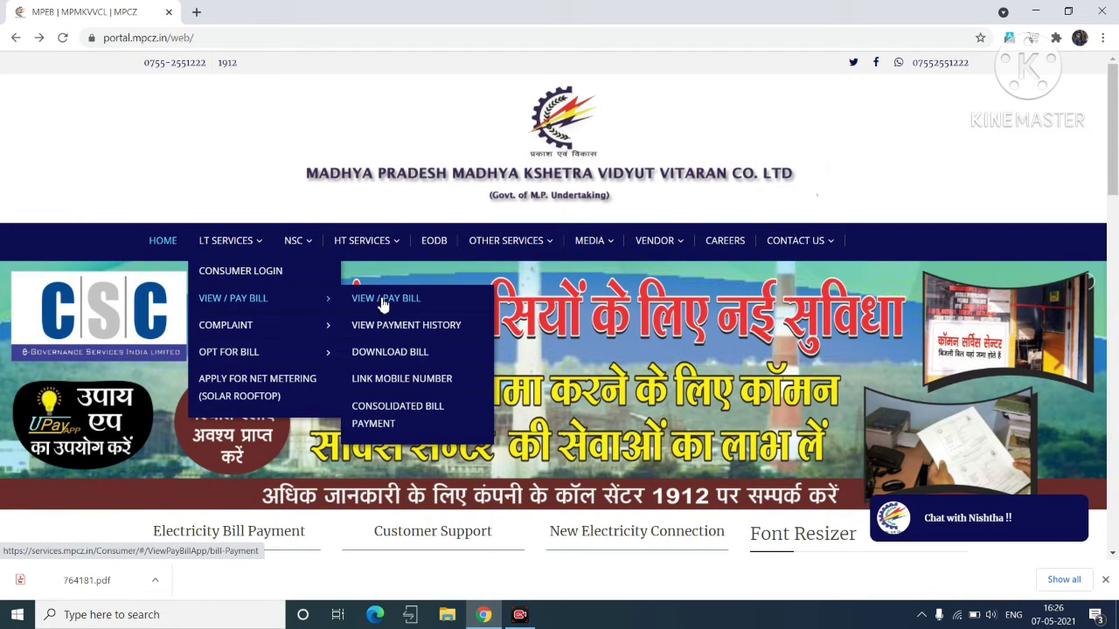
{"action": "left_click", "coordinate": [383, 303]}
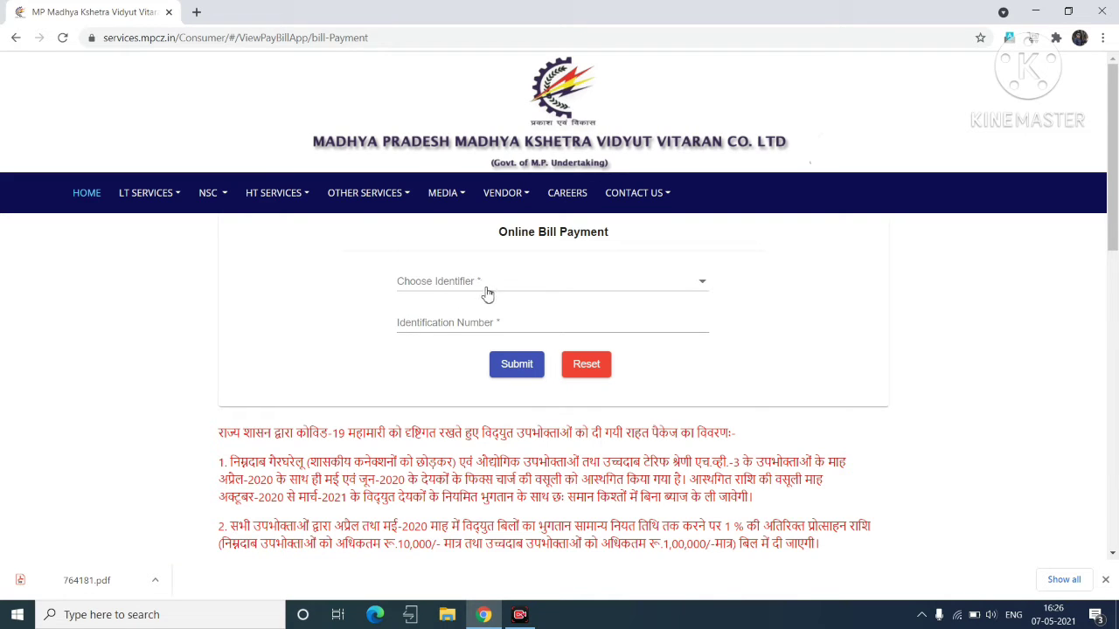
Look up the bill using Flat Rate Agriculture Bill as the identifier and the customer's identification number
{"action": "triple_click", "coordinate": [519, 229]}
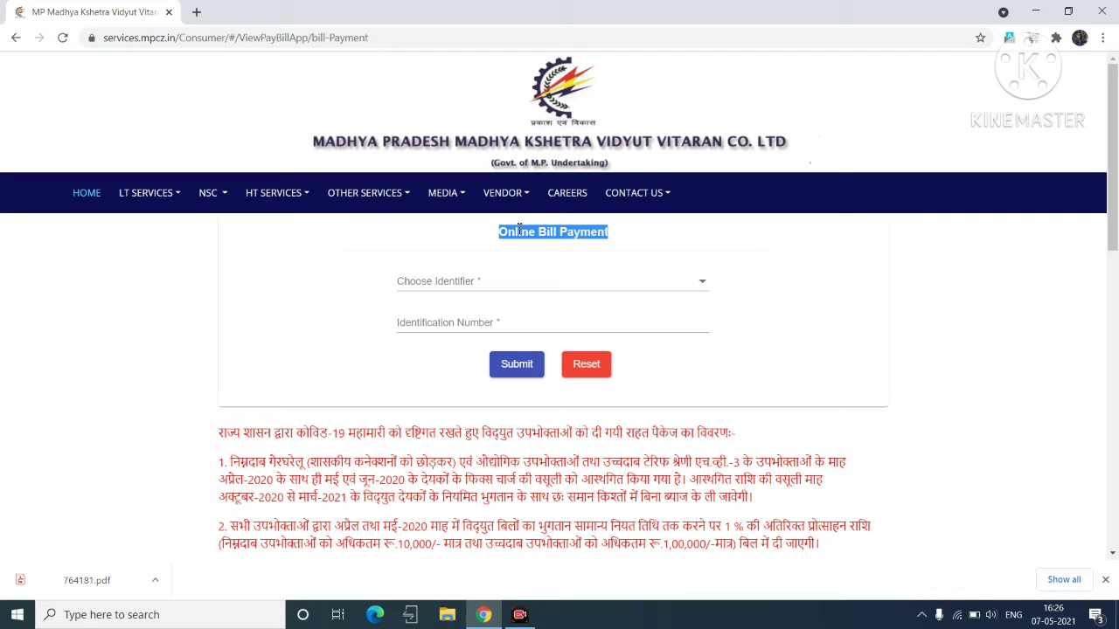
{"action": "left_click", "coordinate": [485, 282]}
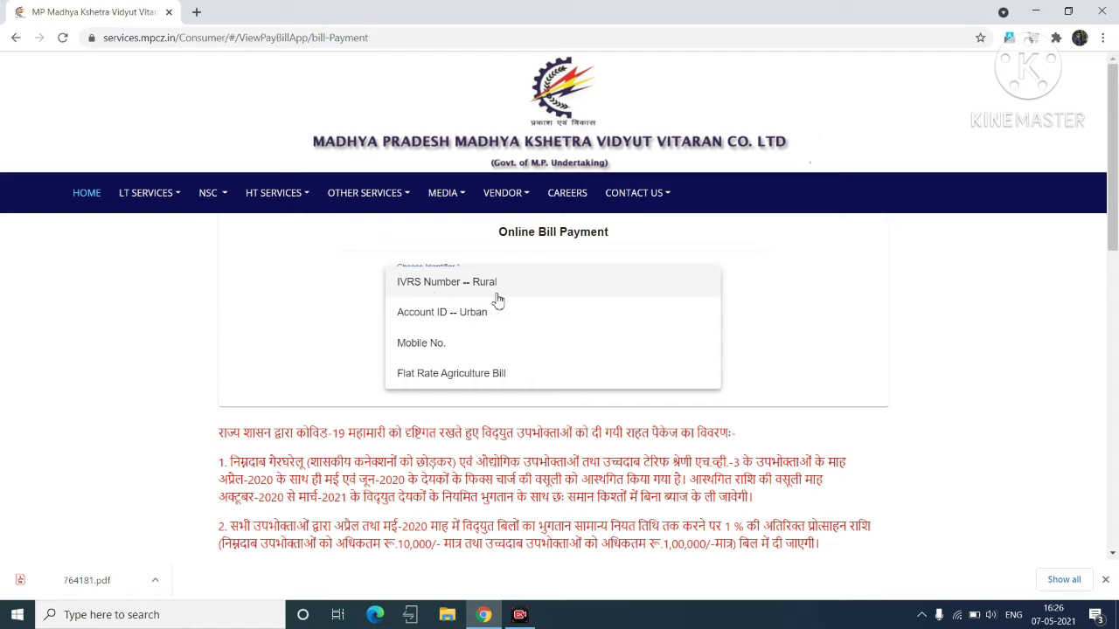
{"action": "left_click", "coordinate": [447, 376]}
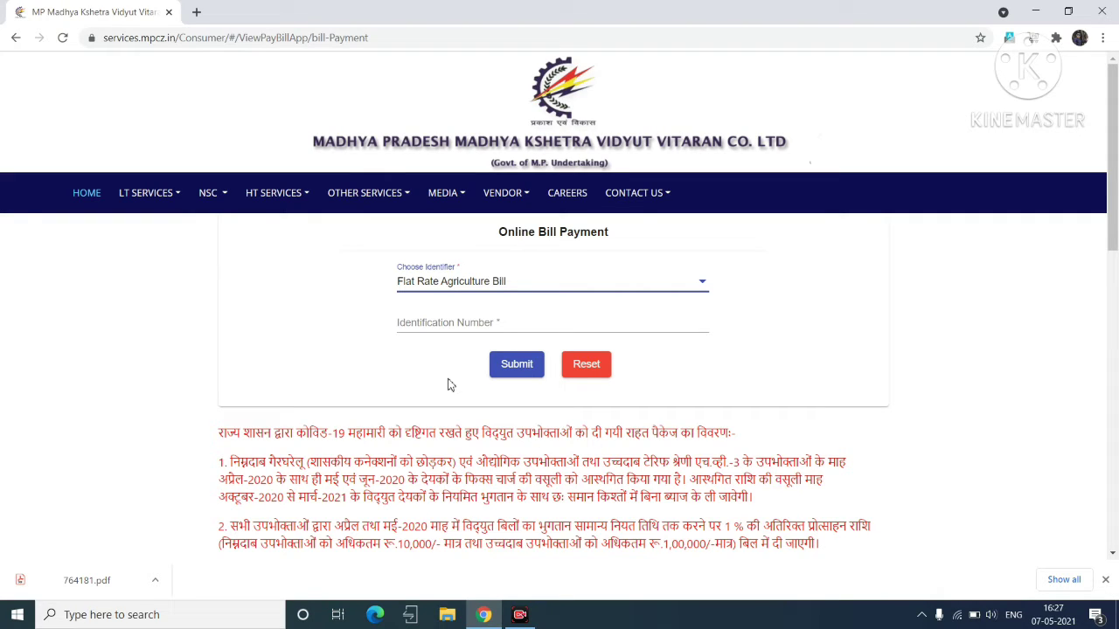
{"action": "left_click", "coordinate": [454, 325]}
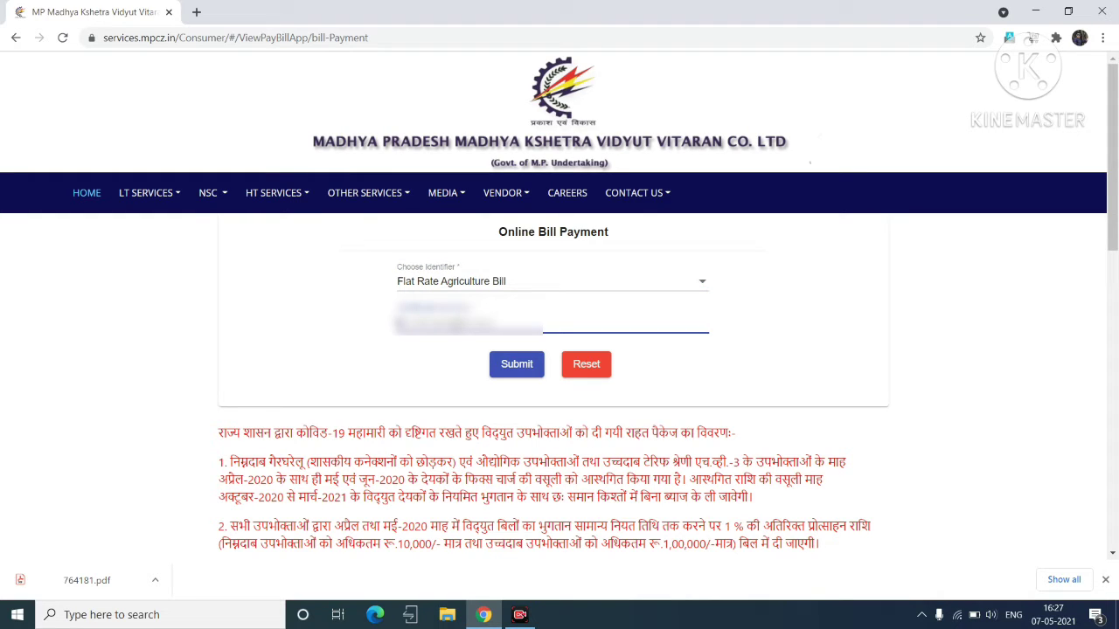
{"action": "key", "text": "ctrl+v"}
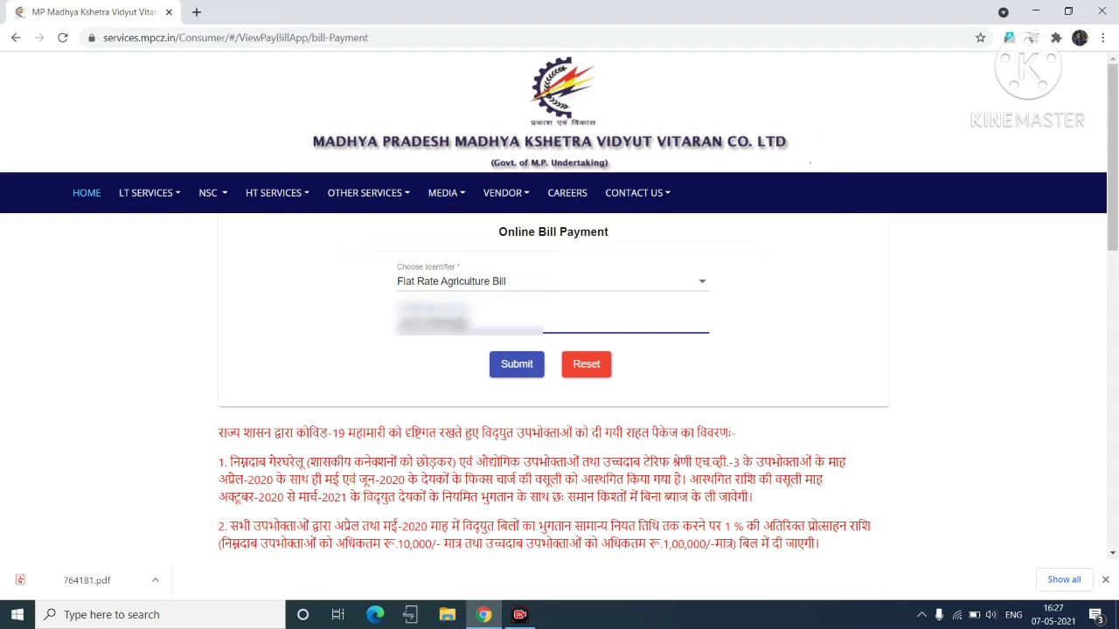
{"action": "left_click", "coordinate": [527, 365]}
{"action": "scroll", "coordinate": [835, 379], "scroll_direction": "down", "scroll_amount": 2}
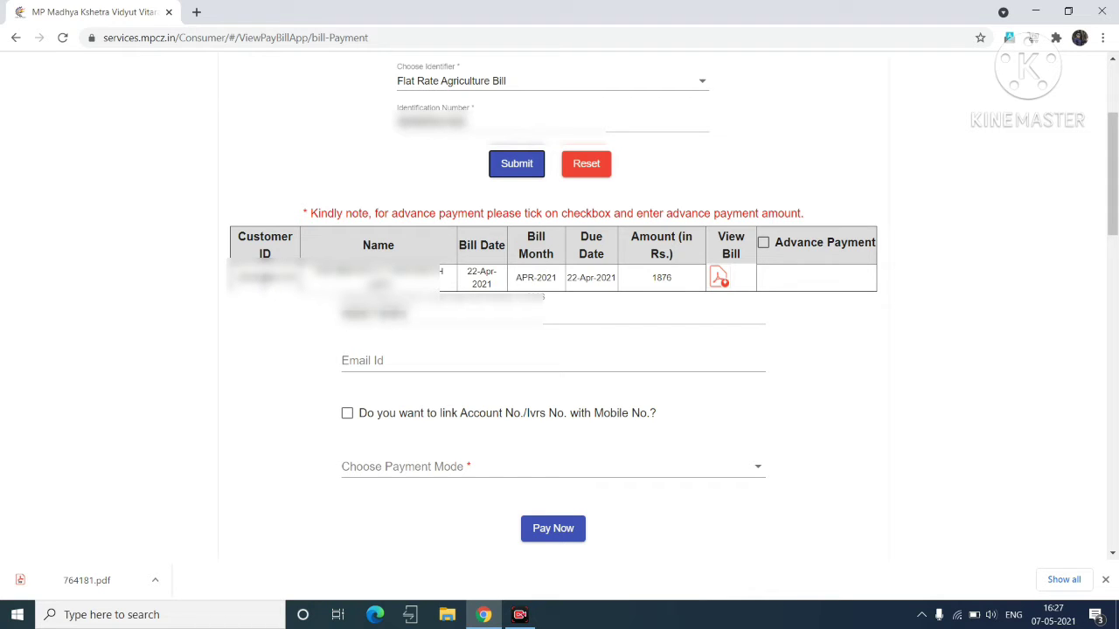
Examine the bill row's customer ID, name, bill date, bill month and amount
{"action": "double_click", "coordinate": [264, 277]}
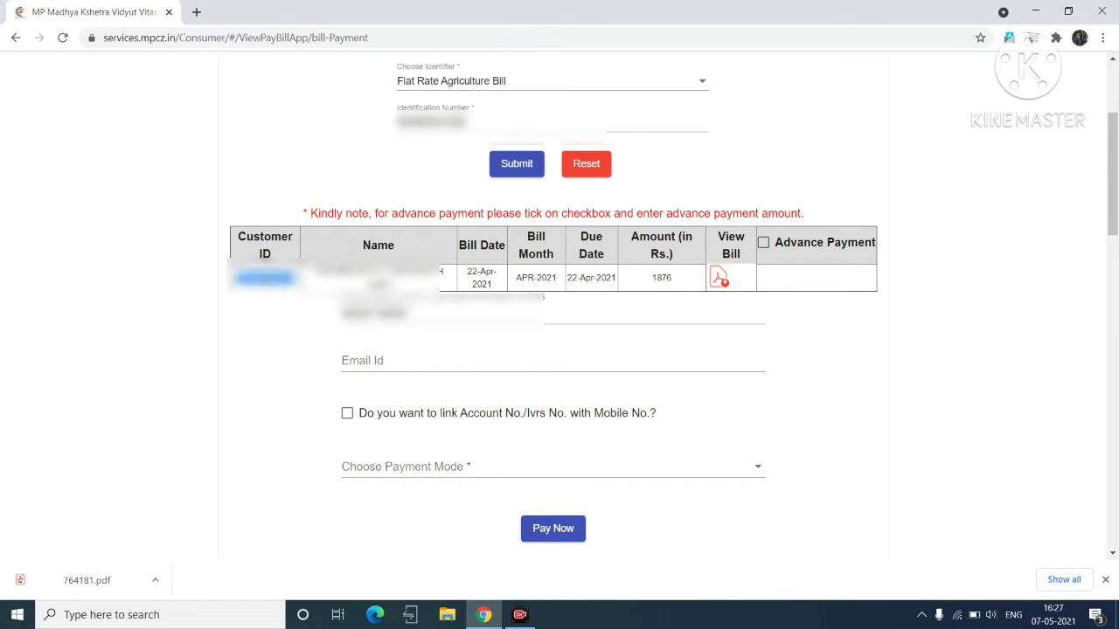
{"action": "left_click_drag", "start_coordinate": [313, 272], "coordinate": [444, 272]}
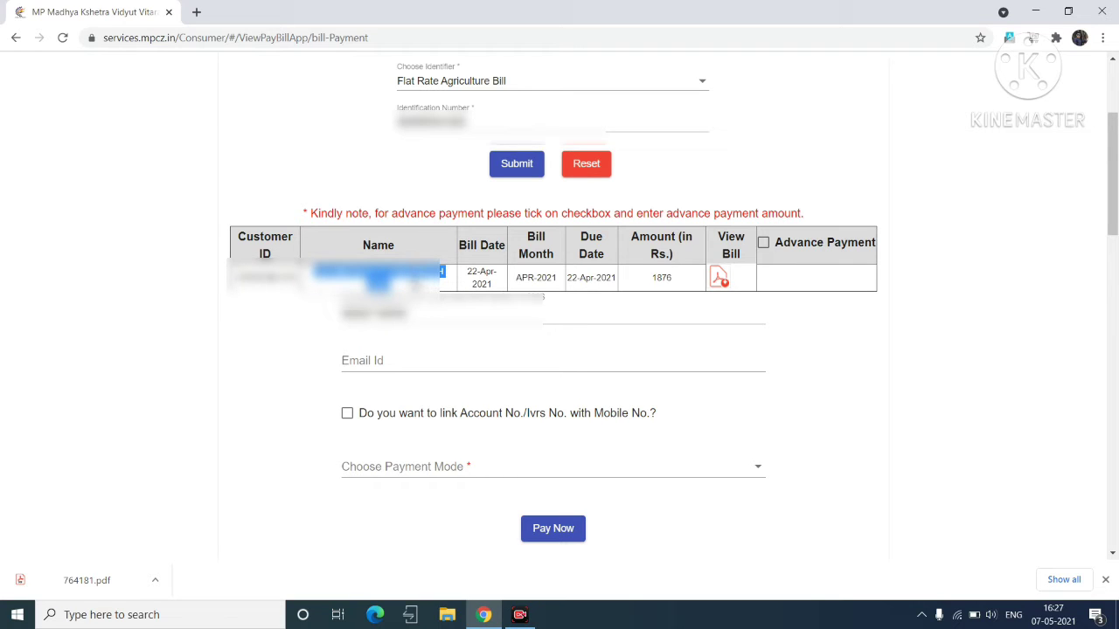
{"action": "double_click", "coordinate": [486, 273]}
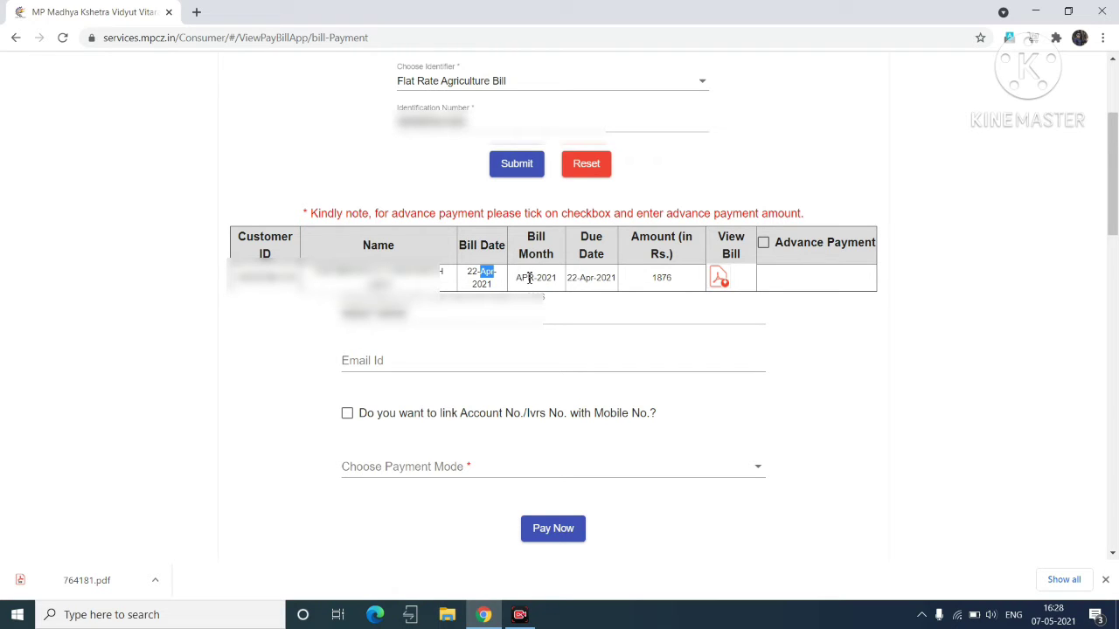
{"action": "left_click_drag", "start_coordinate": [516, 277], "coordinate": [558, 271]}
{"action": "double_click", "coordinate": [663, 278]}
Fill in the customer's e-mail address and choose BILLDESK as the payment mode
{"action": "left_click", "coordinate": [455, 314]}
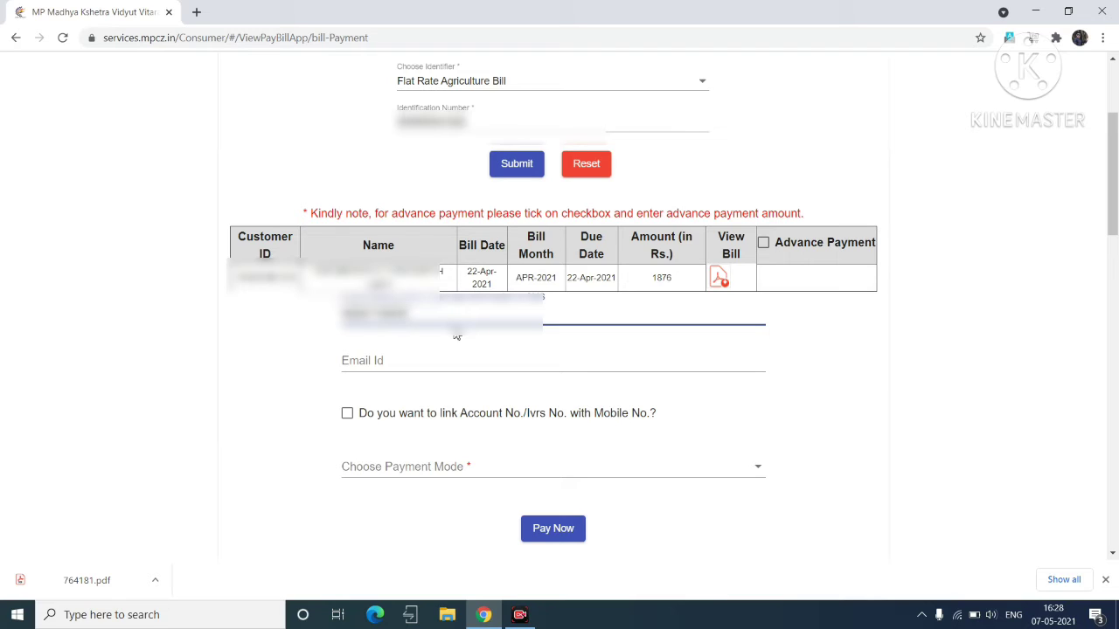
{"action": "left_click", "coordinate": [374, 359]}
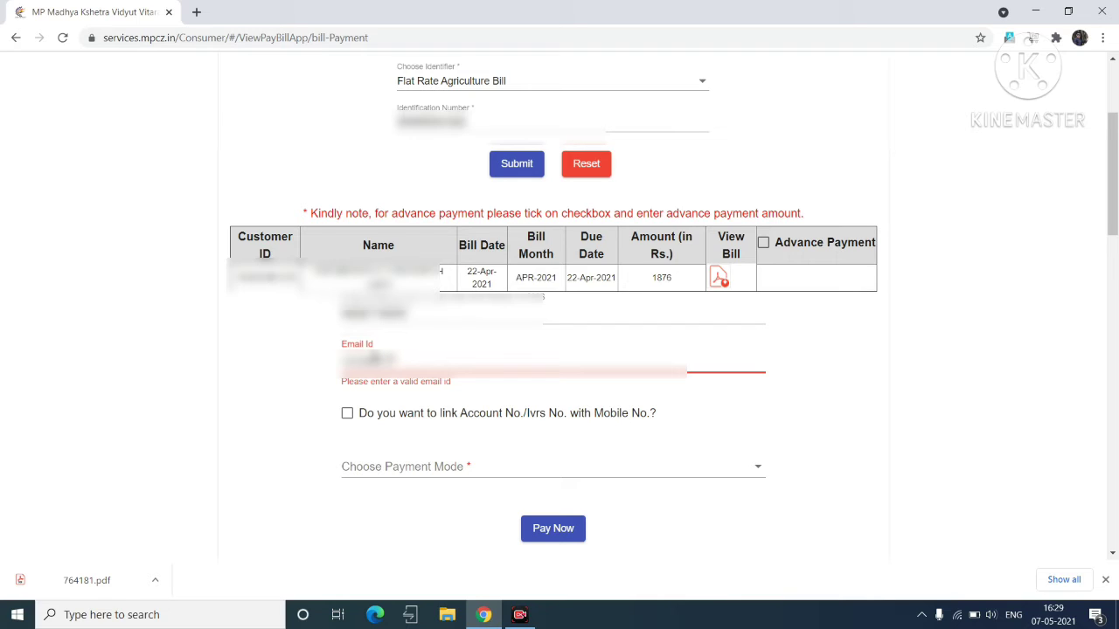
{"action": "type", "text": "@gmail.com"}
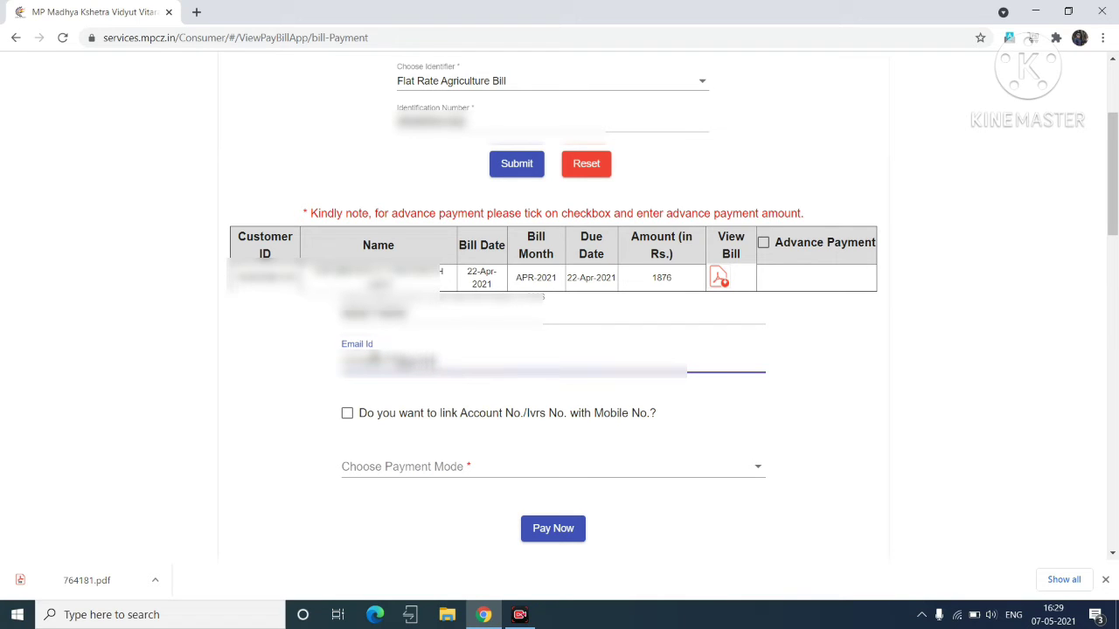
{"action": "type", "text": ".com"}
{"action": "left_click", "coordinate": [478, 472]}
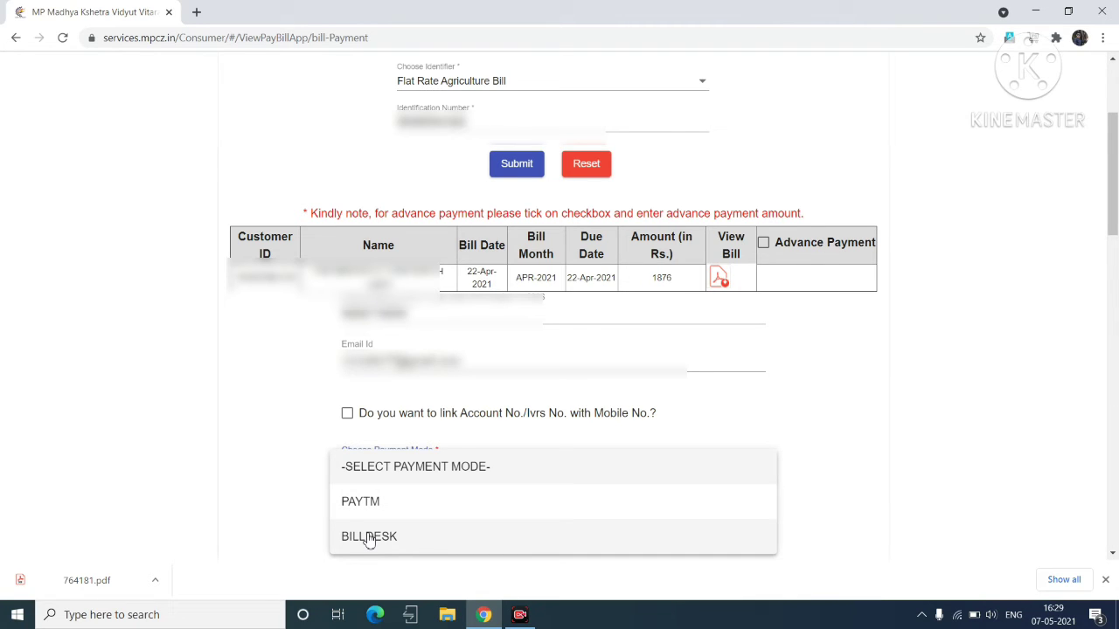
{"action": "left_click", "coordinate": [369, 537]}
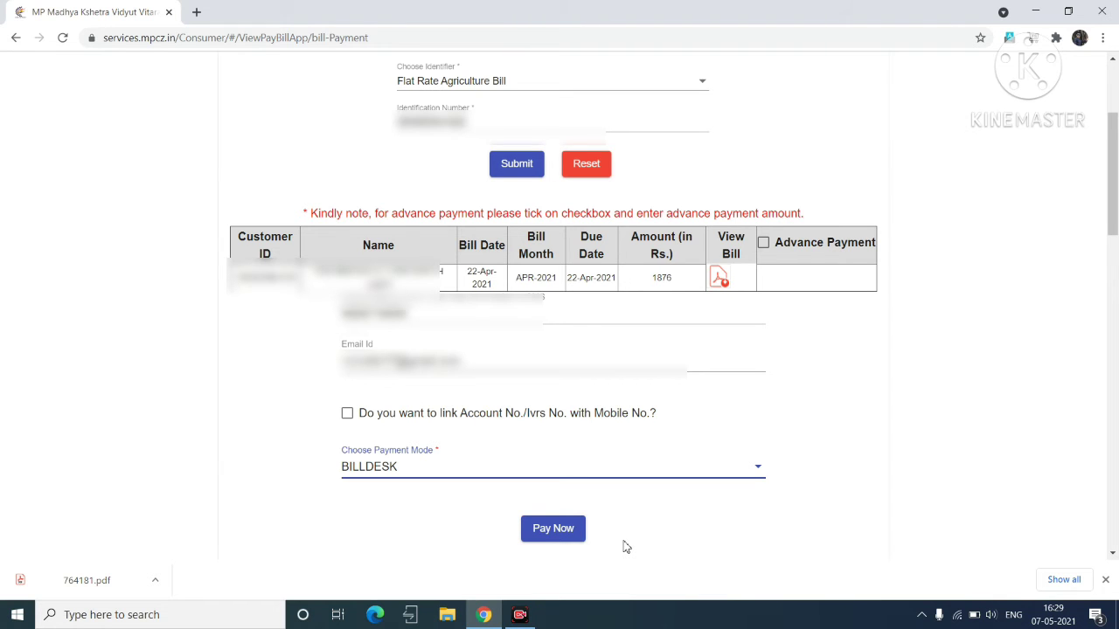
Examine the transaction charges for Rupay debit cards, UPI, credit cards and internet banking in the payment modes table
{"action": "scroll", "coordinate": [626, 546], "scroll_direction": "down", "scroll_amount": 5}
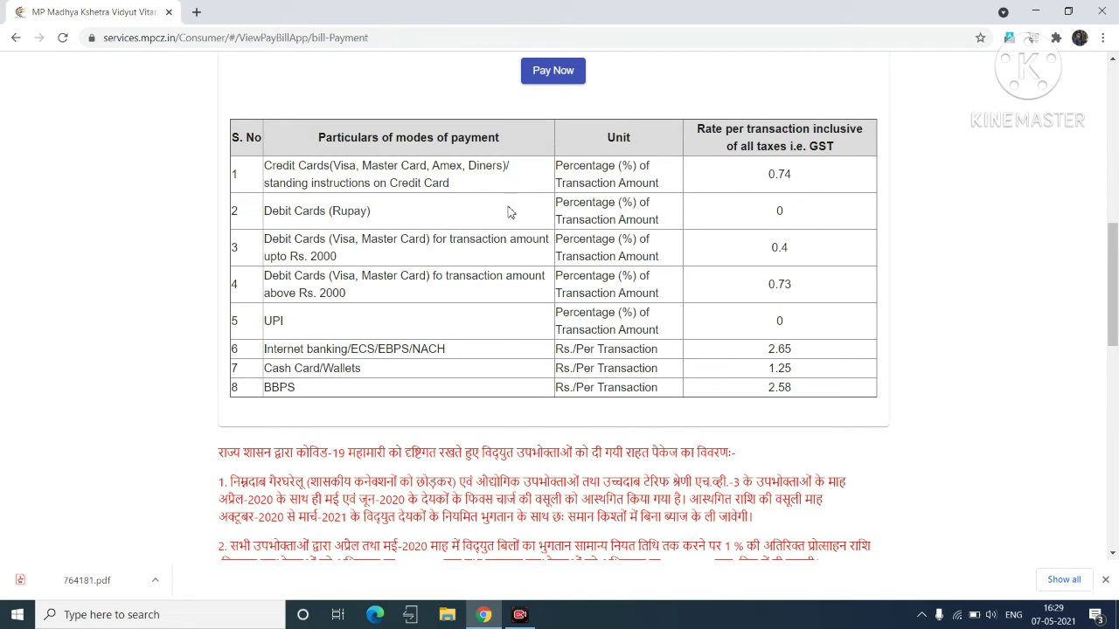
{"action": "double_click", "coordinate": [780, 211]}
{"action": "double_click", "coordinate": [278, 320]}
{"action": "left_click", "coordinate": [792, 175]}
{"action": "double_click", "coordinate": [789, 175]}
{"action": "double_click", "coordinate": [780, 350]}
Start the bill payment, accept the transaction notice and select UPI as the payment method
{"action": "left_click", "coordinate": [541, 80]}
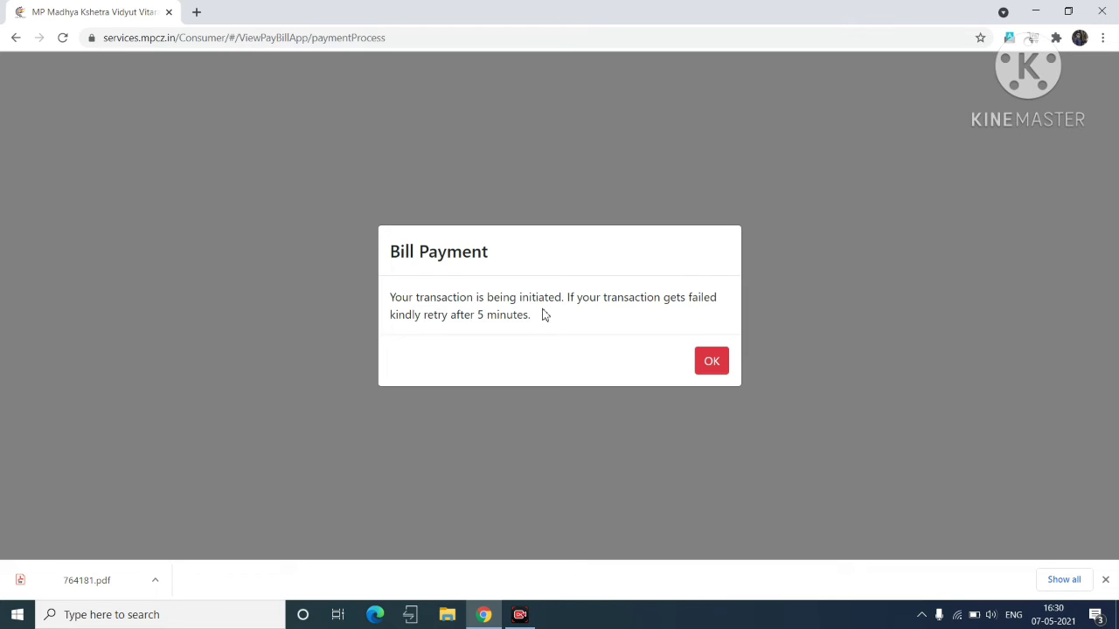
{"action": "left_click", "coordinate": [713, 364]}
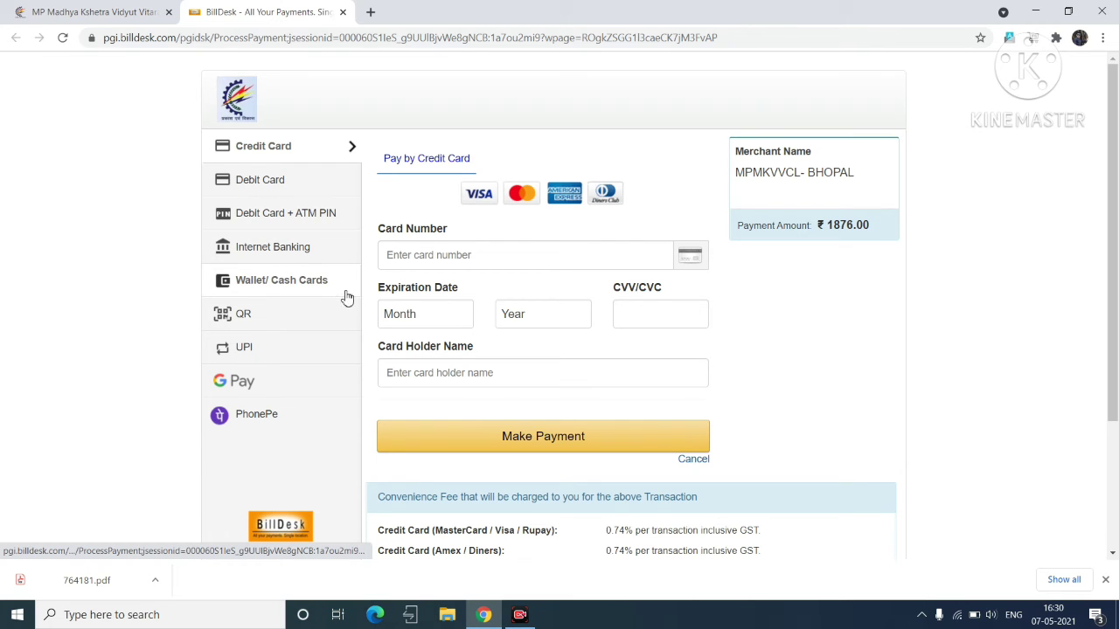
{"action": "left_click", "coordinate": [273, 350]}
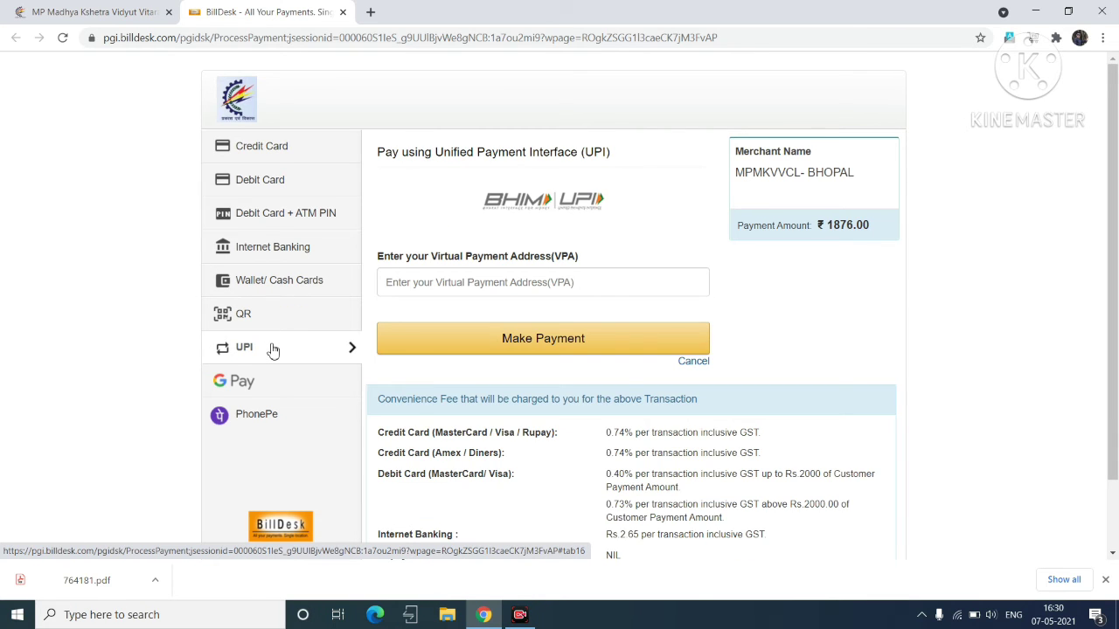
Enter the payer's virtual payment address (VPA) and submit the UPI payment
{"action": "left_click", "coordinate": [450, 291]}
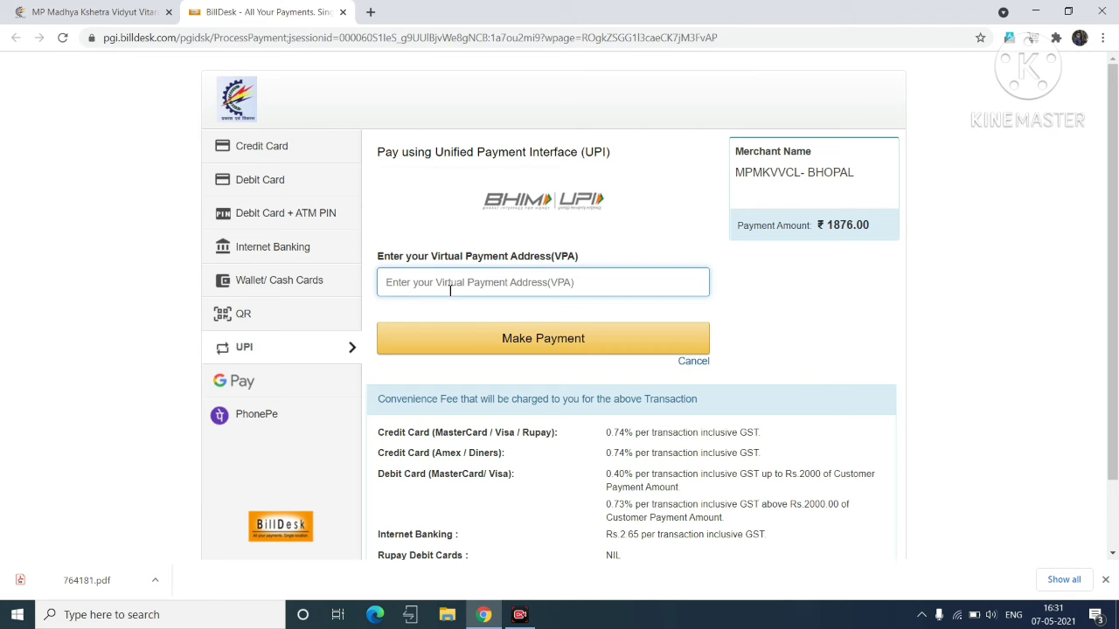
{"action": "key", "text": "ctrl+plus"}
{"action": "key", "text": "ctrl+plus"}
{"action": "key", "text": "ctrl+plus"}
{"action": "key", "text": "ctrl+plus"}
{"action": "key", "text": "ctrl+plus"}
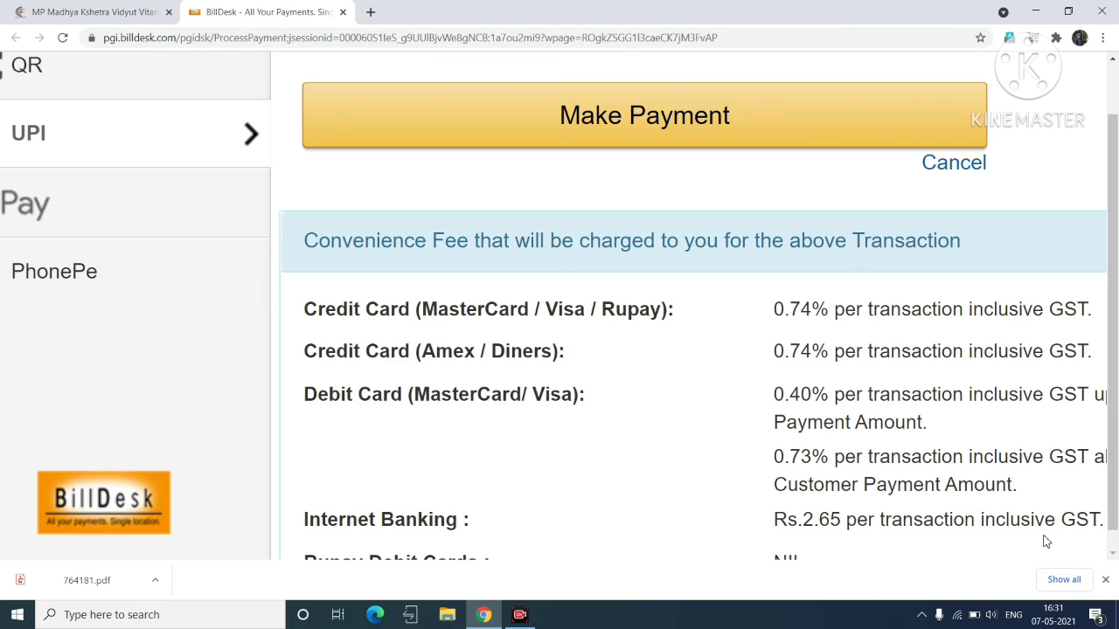
{"action": "left_click", "coordinate": [643, 135]}
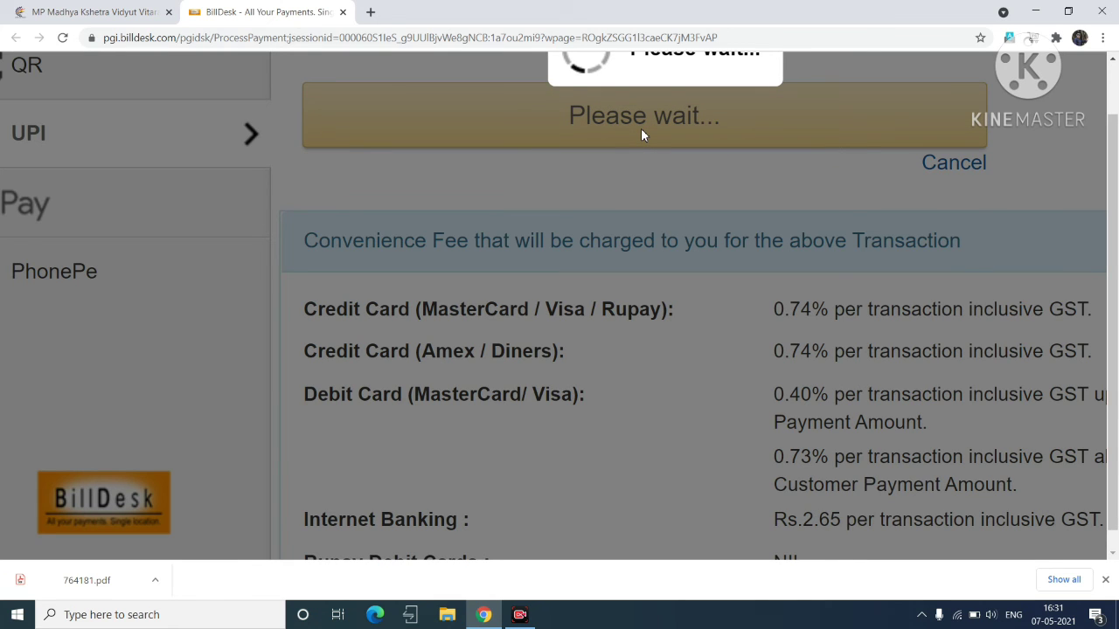